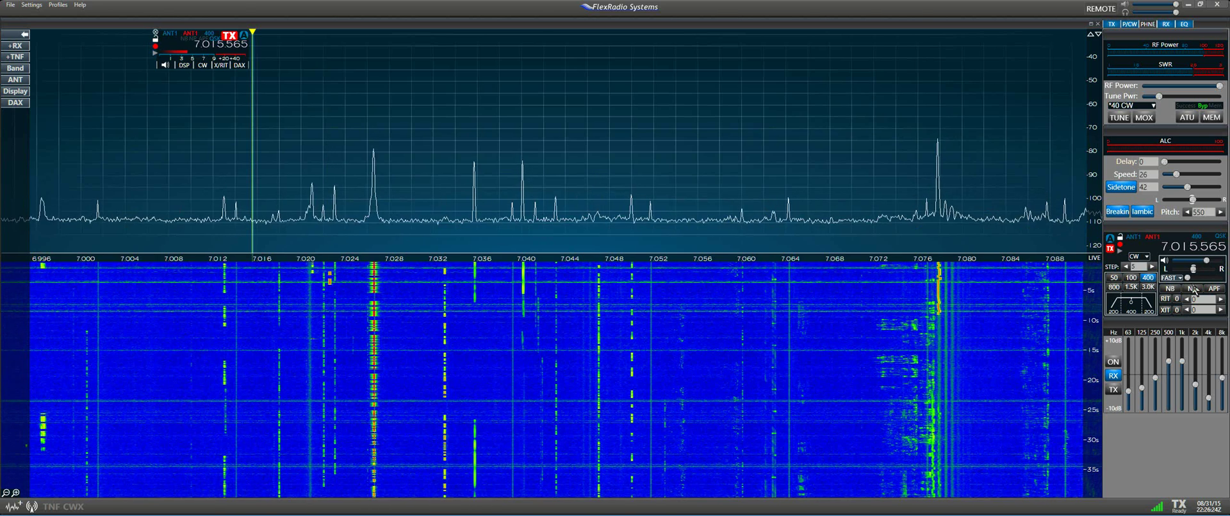
Set the receiver slice's AGC threshold to about 21
mouse_move(1189, 280)
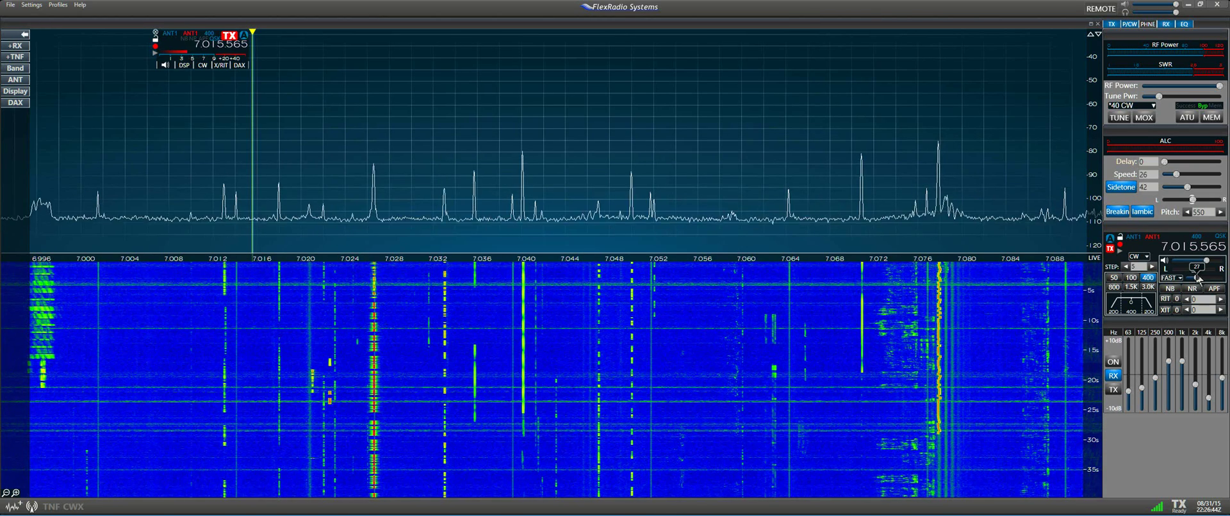
scroll(1195, 273, down, 17)
scroll(1192, 275, up, 8)
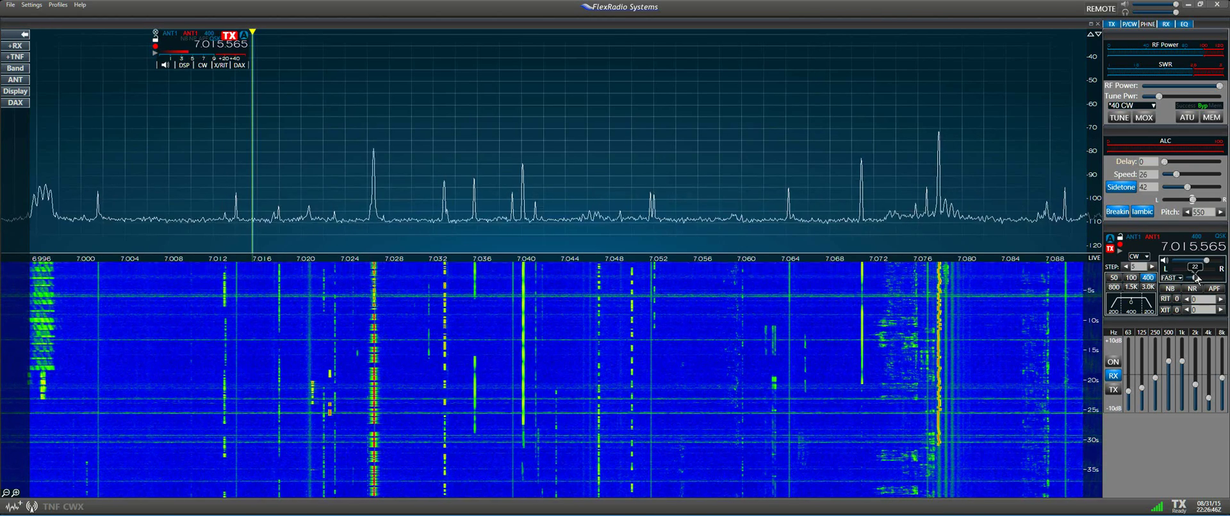
scroll(1195, 277, up, 7)
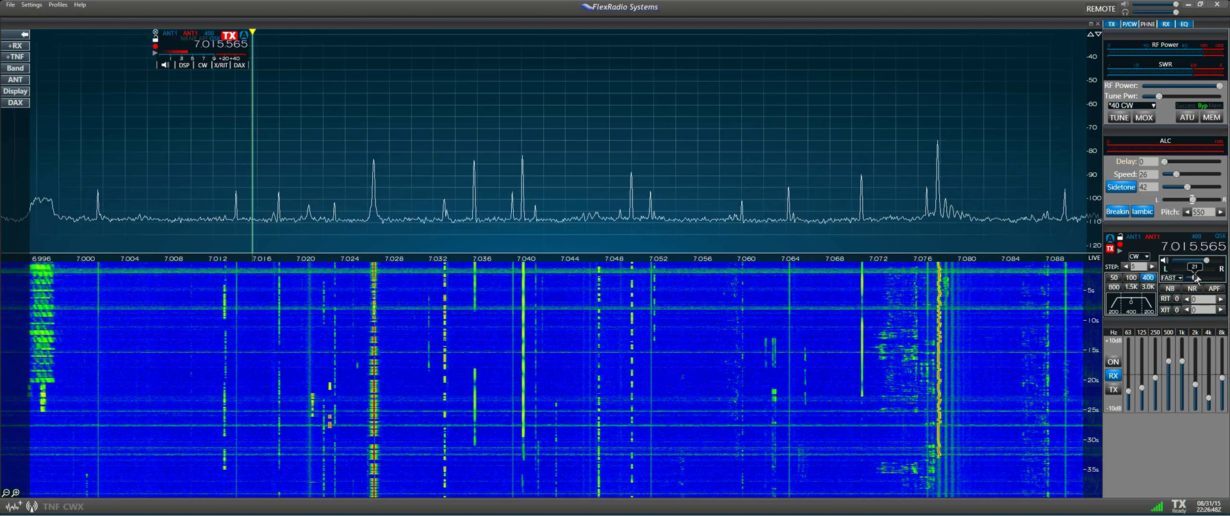
scroll(1197, 277, down, 3)
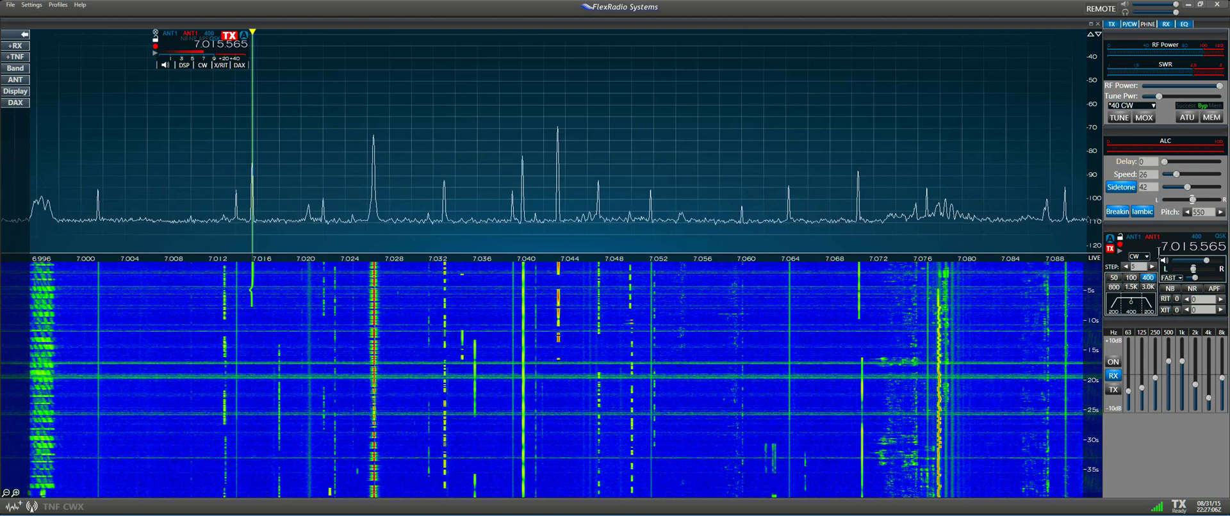
Raise the slice's audio gain to maximum and fine-tune its AGC threshold
drag(1200, 263, 1220, 263)
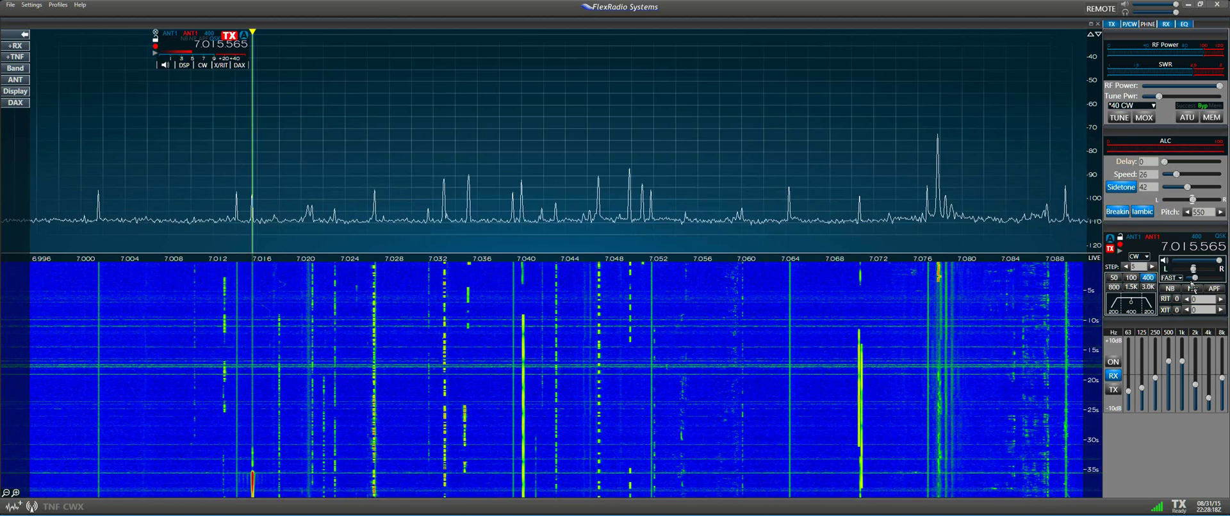
scroll(1191, 286, up, 2)
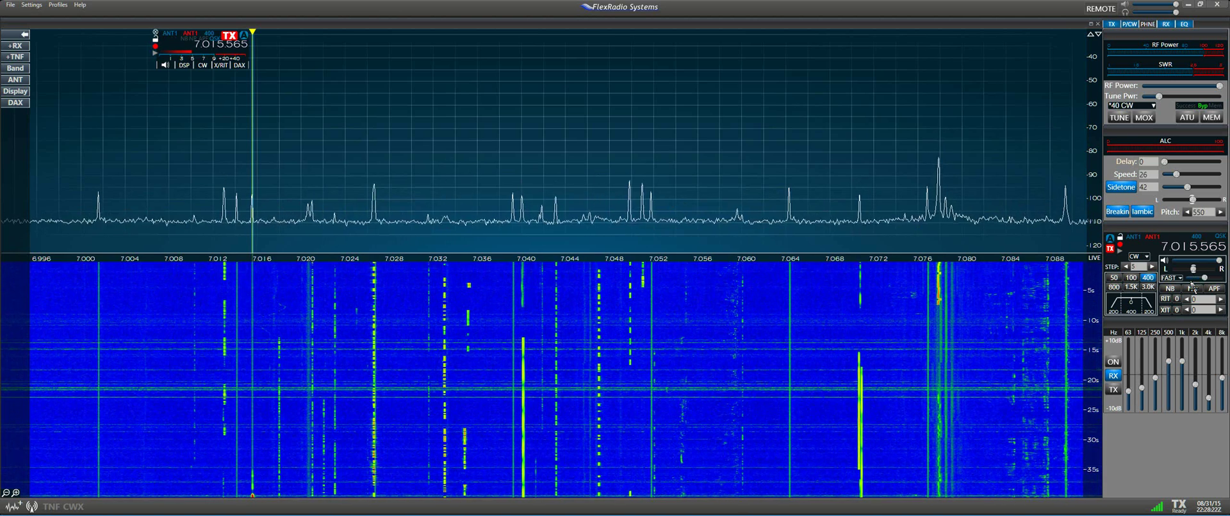
scroll(1192, 288, down, 1)
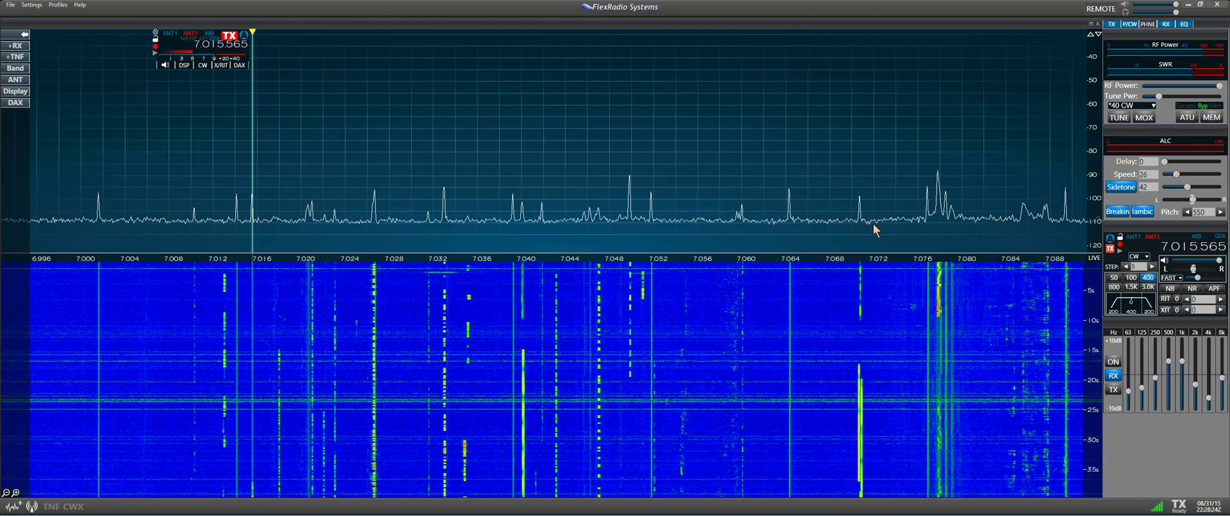
Tune the slice to the signal at 7.033.005, and return to the weak signal at 7.015.455
click(446, 222)
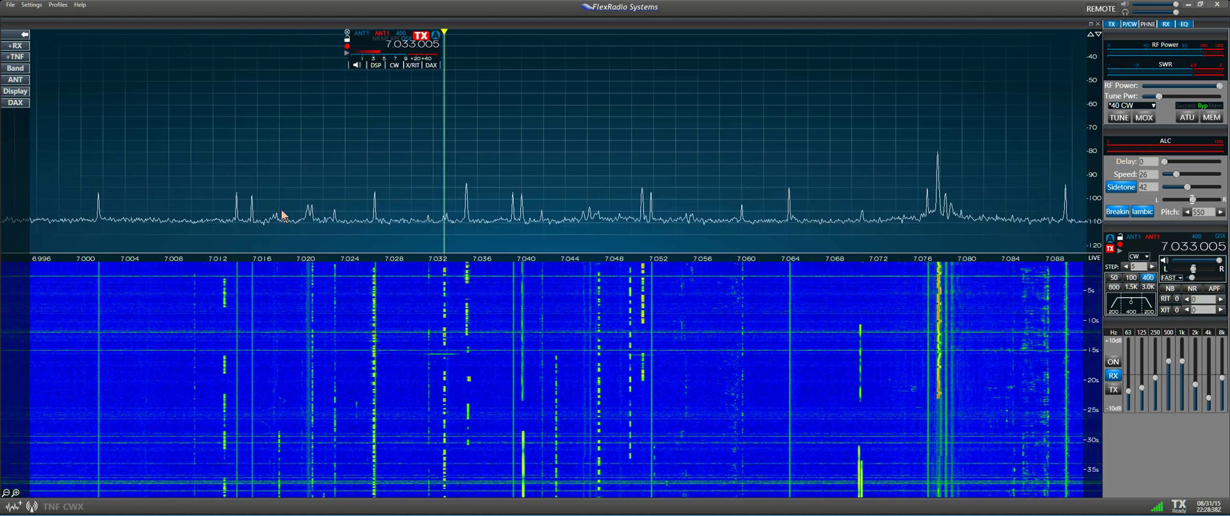
click(254, 219)
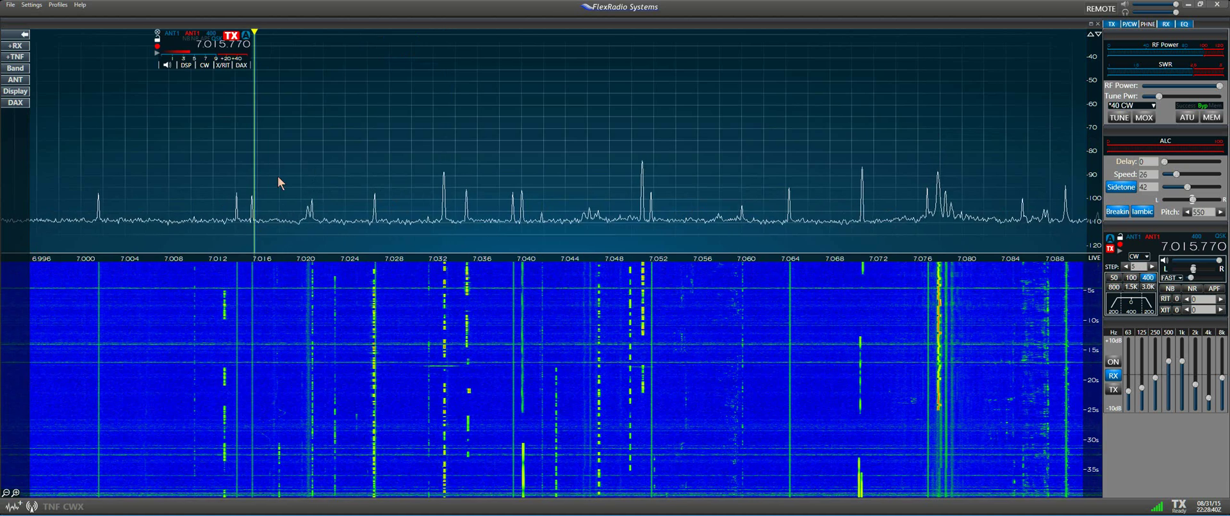
scroll(277, 185, down, 20)
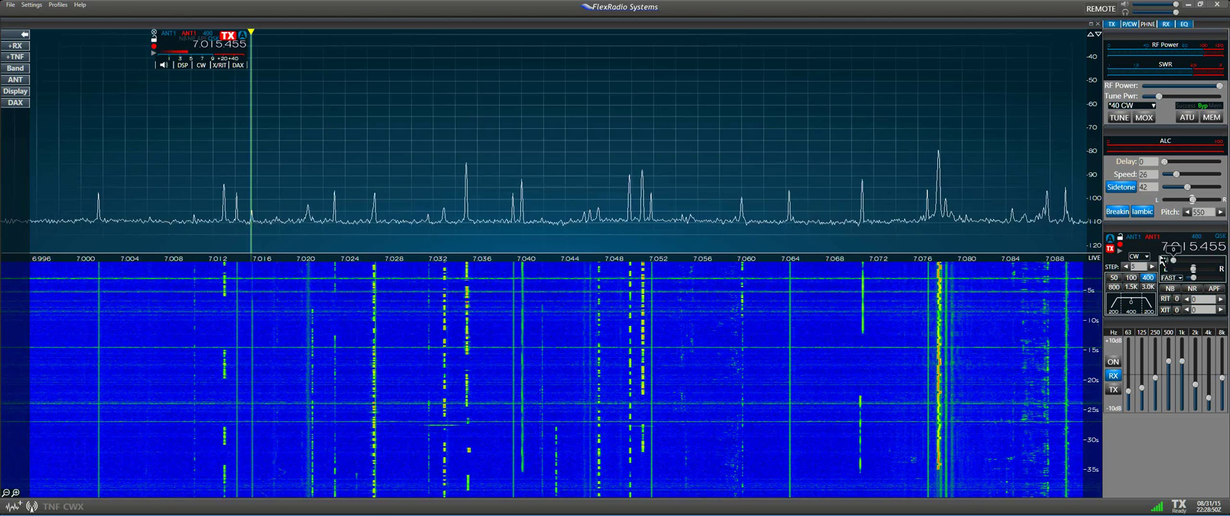
Raise the AGC threshold to 100 and set the slice's audio gain to about mid-range
drag(1193, 277, 1221, 278)
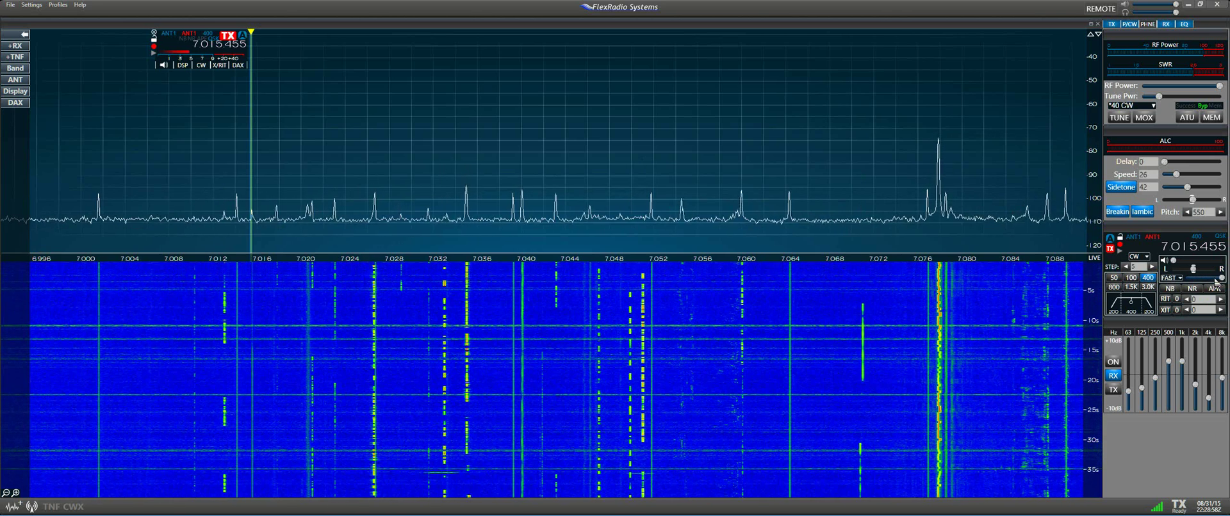
mouse_move(1223, 279)
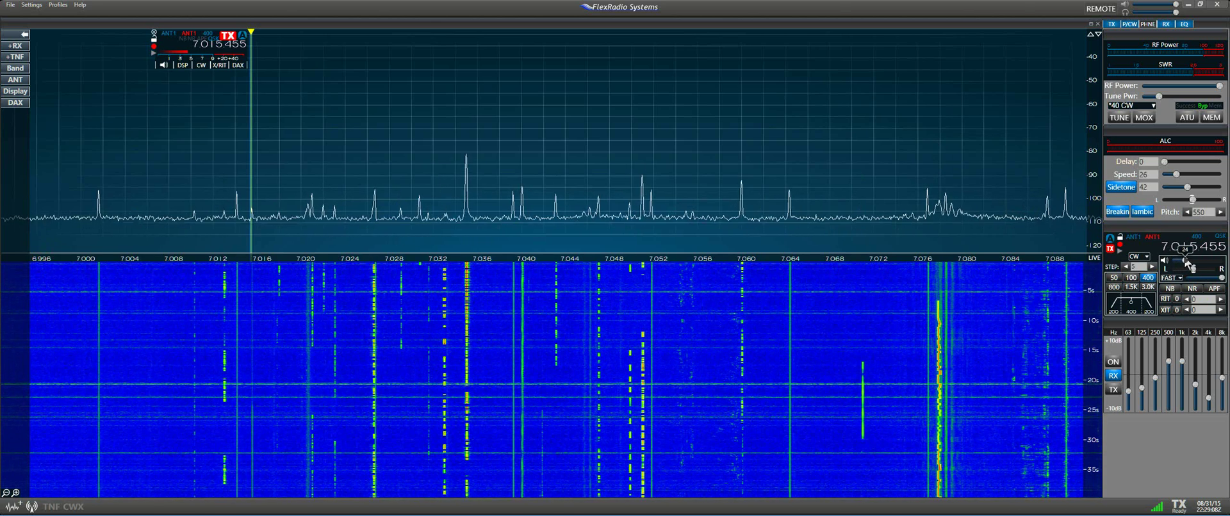
drag(1186, 263, 1196, 263)
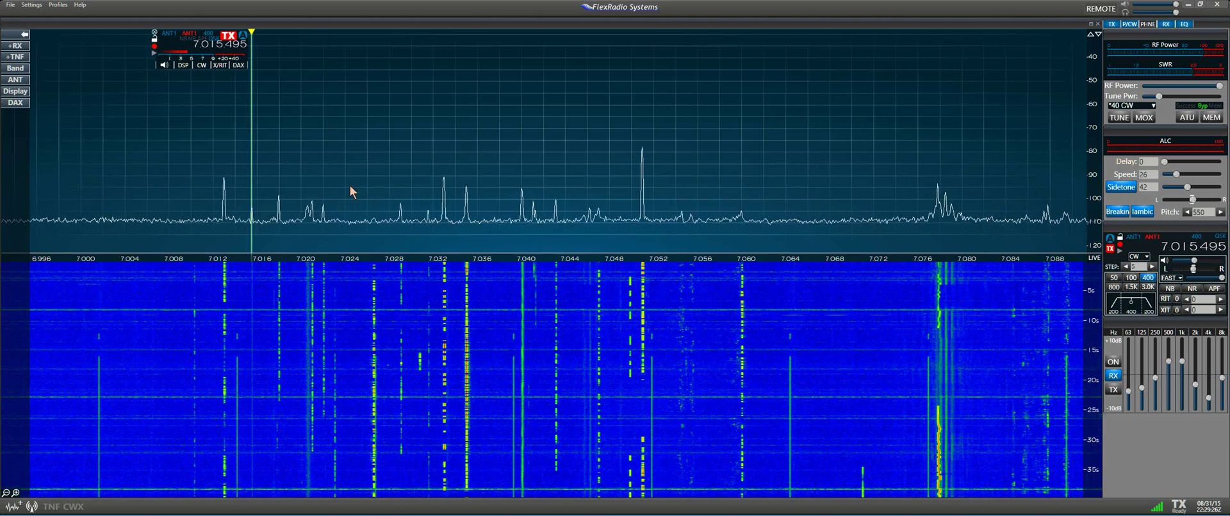
Sweep the slice frequency past the weak signal up to 7.015.865 and back down to 7.015.530
scroll(350, 188, up, 10)
scroll(350, 186, up, 20)
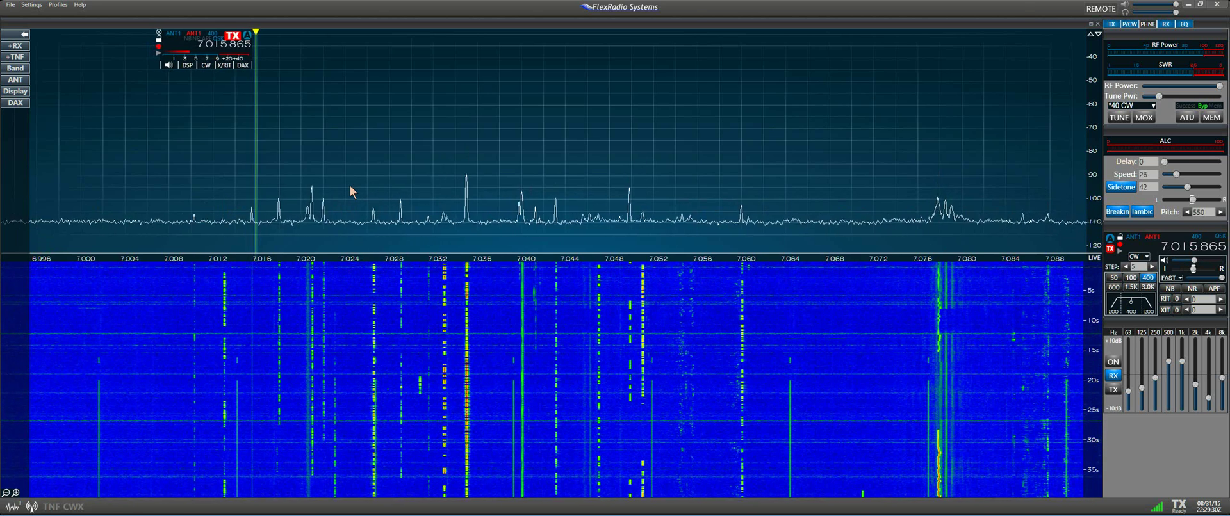
scroll(349, 186, down, 14)
scroll(332, 229, down, 12)
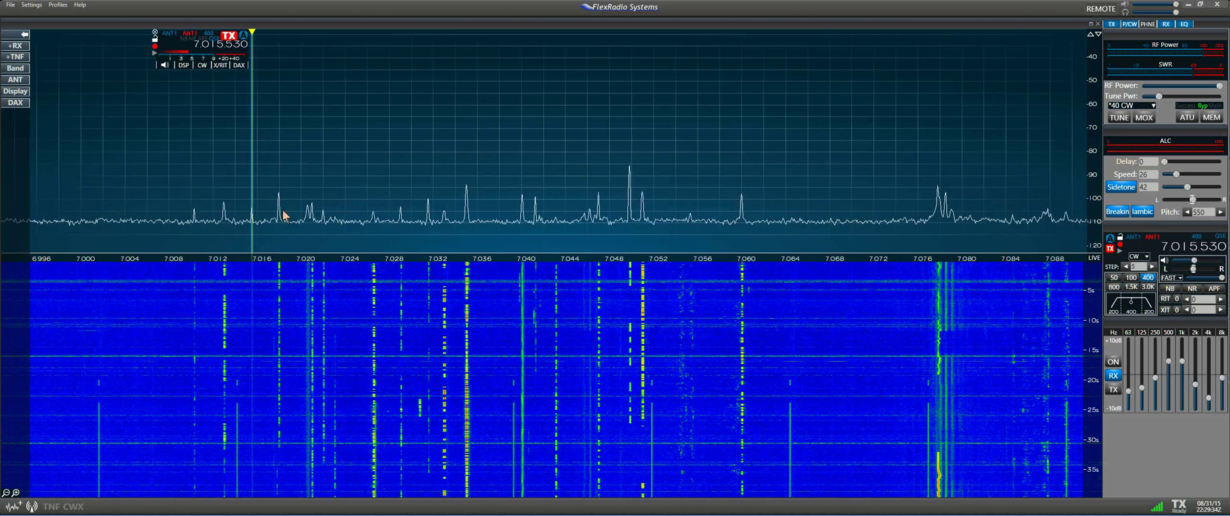
Tune to the quiet spot at 7.016.690 and lower the AGC threshold to roughly 70 percent of its range
click(266, 213)
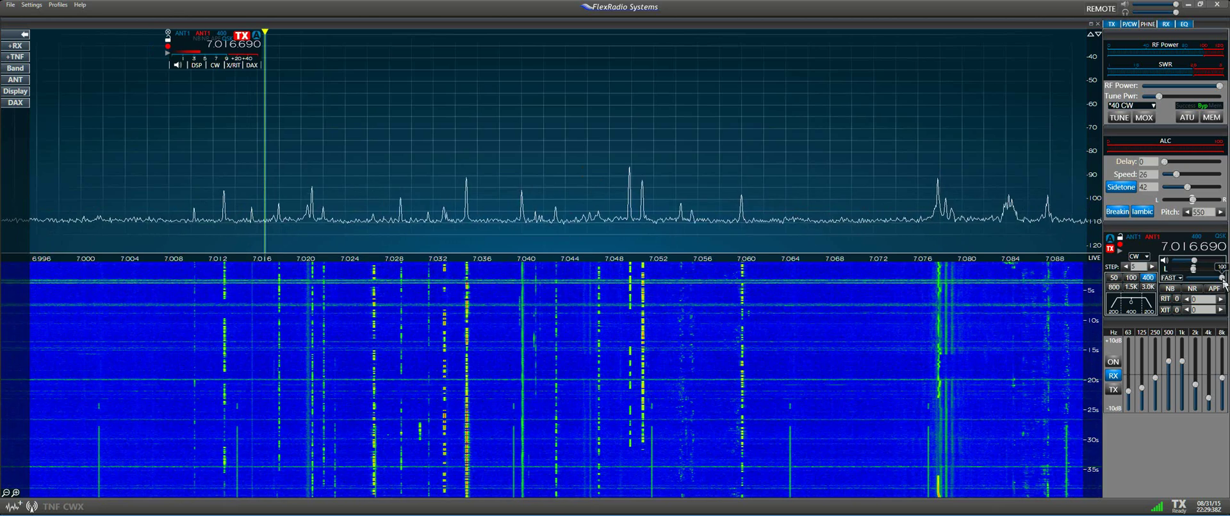
scroll(1221, 280, down, 1)
scroll(1222, 280, down, 6)
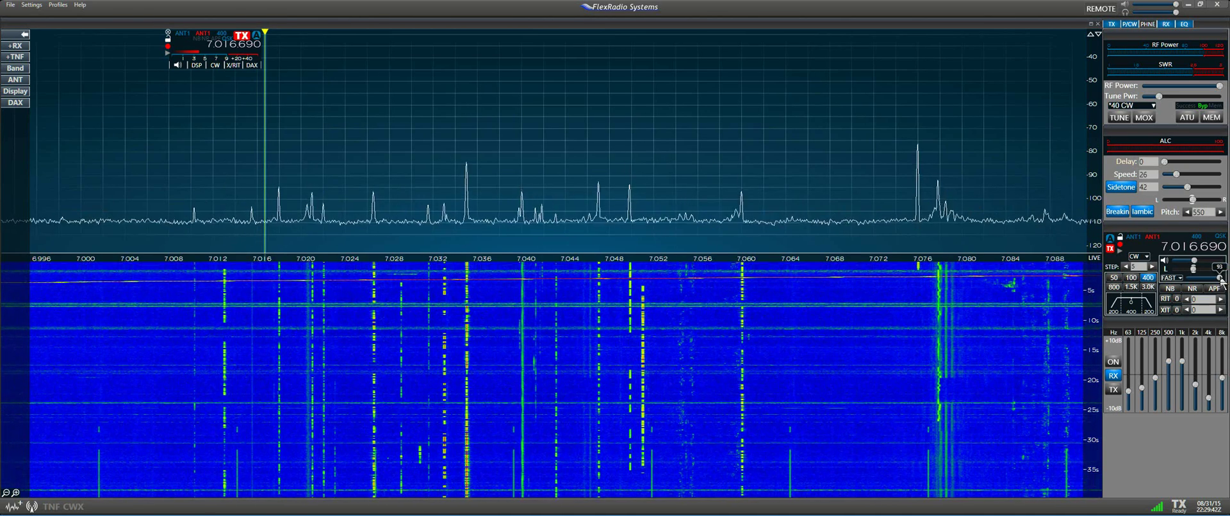
scroll(1220, 280, down, 14)
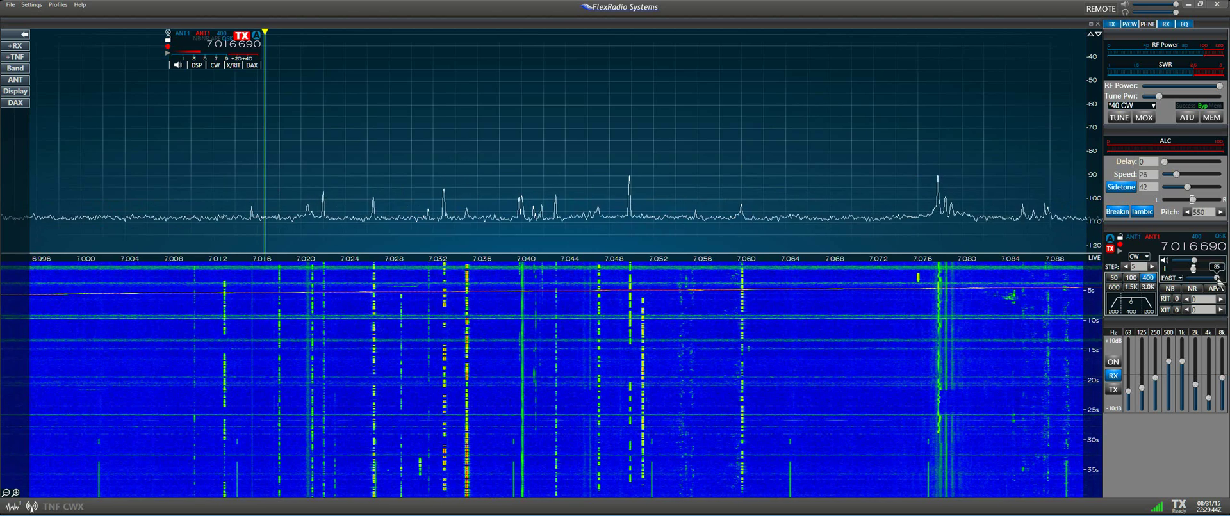
scroll(1216, 279, down, 11)
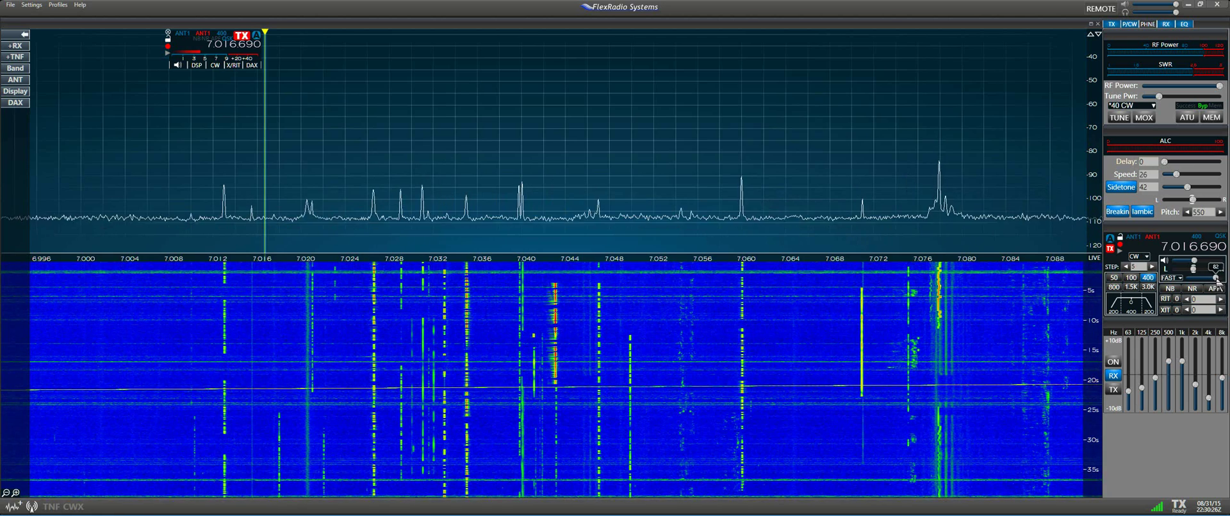
drag(1209, 280, 1212, 282)
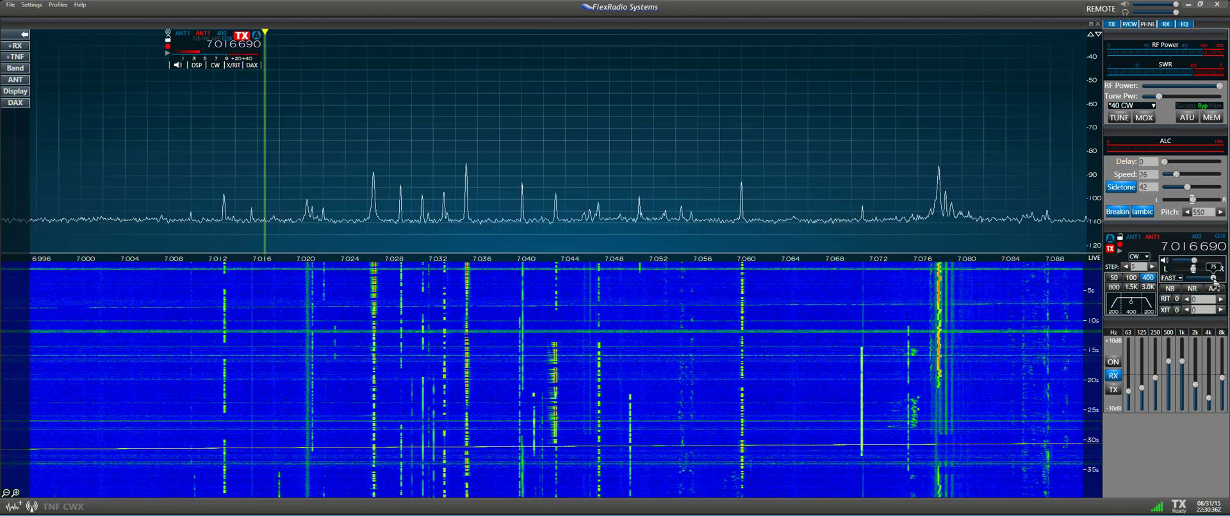
drag(1212, 281, 1211, 282)
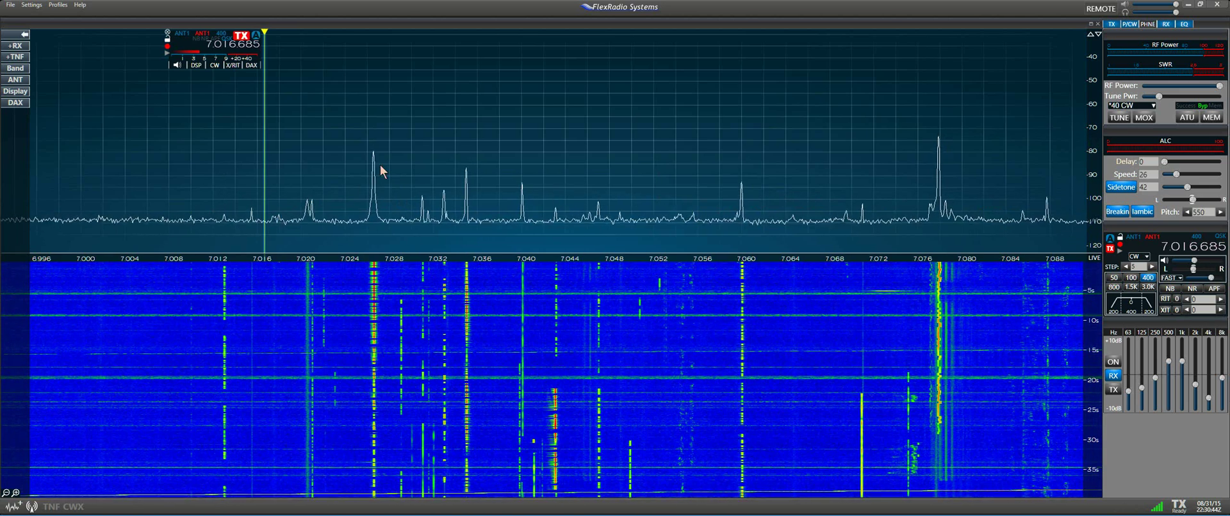
Tune back to the signal at 7.015.465 and slightly reduce the slice's audio gain
click(258, 220)
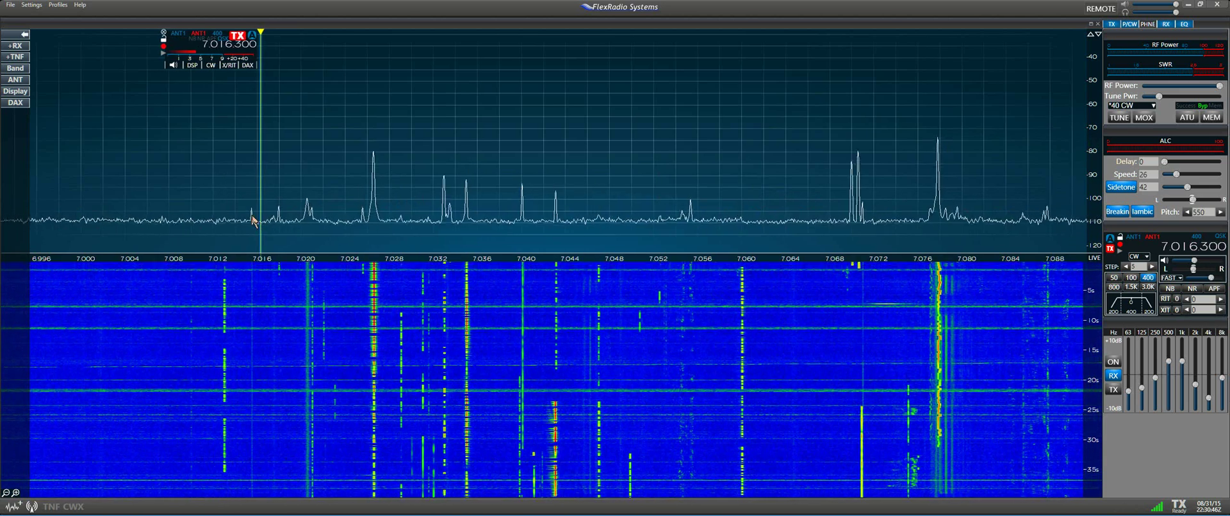
click(250, 211)
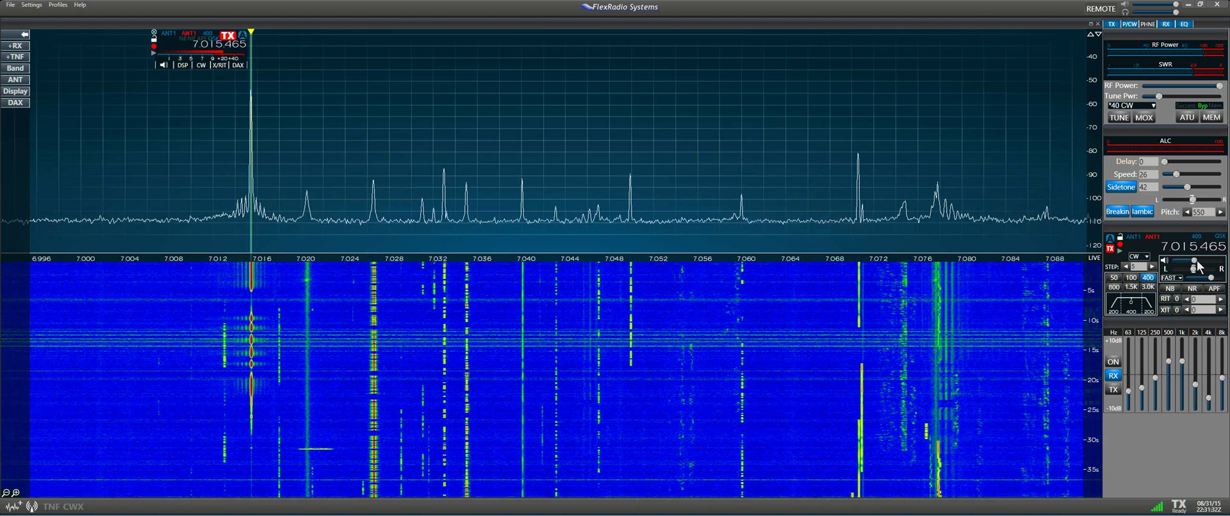
mouse_move(1195, 265)
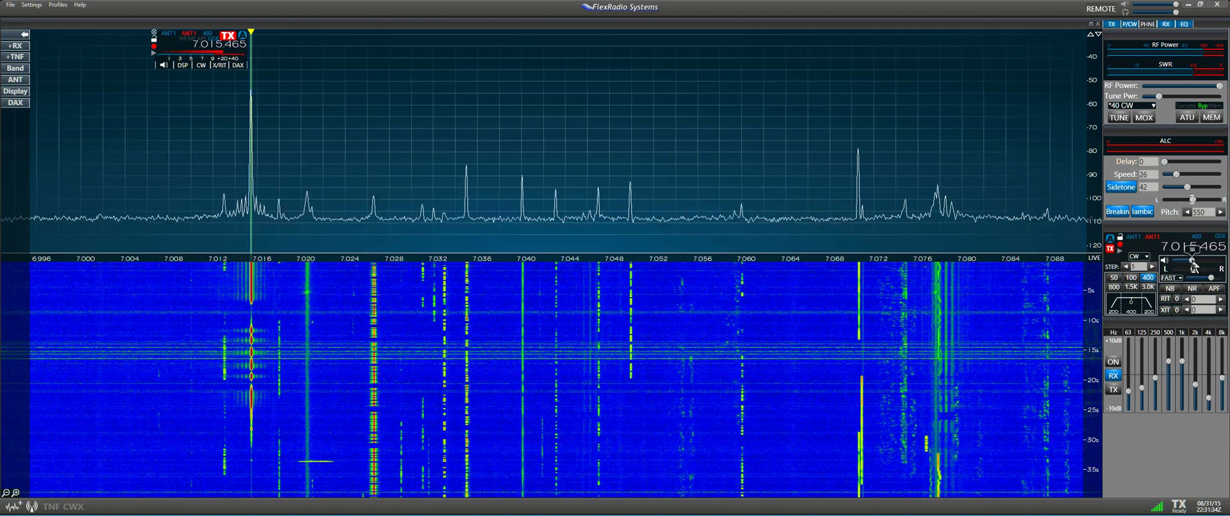
drag(1195, 265, 1195, 265)
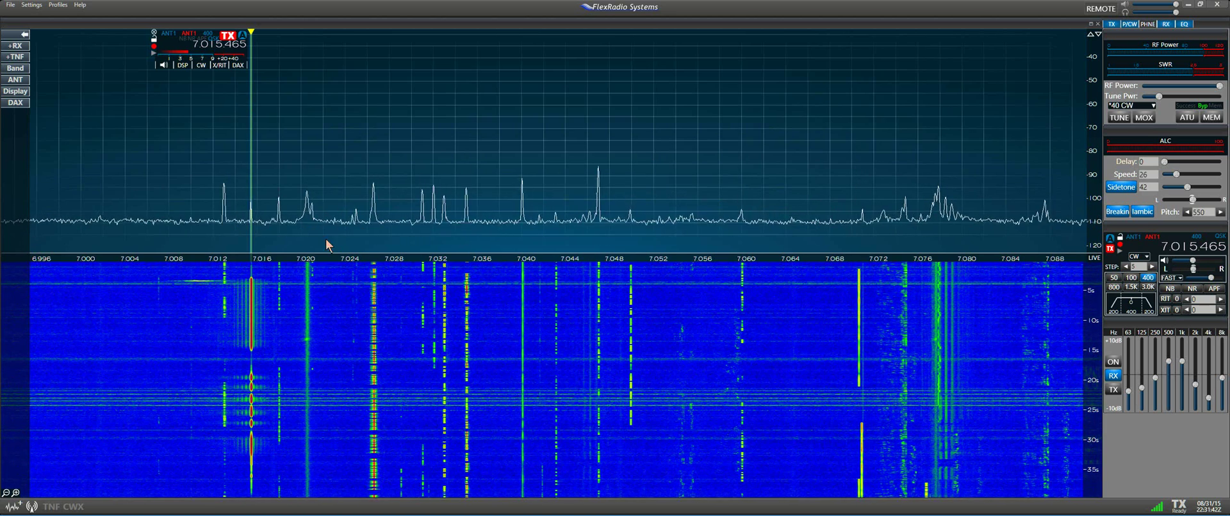
Tune the slice to the signal at 7.018.005 and set the AGC speed to SLOW
click(280, 205)
scroll(301, 165, up, 19)
scroll(301, 165, down, 7)
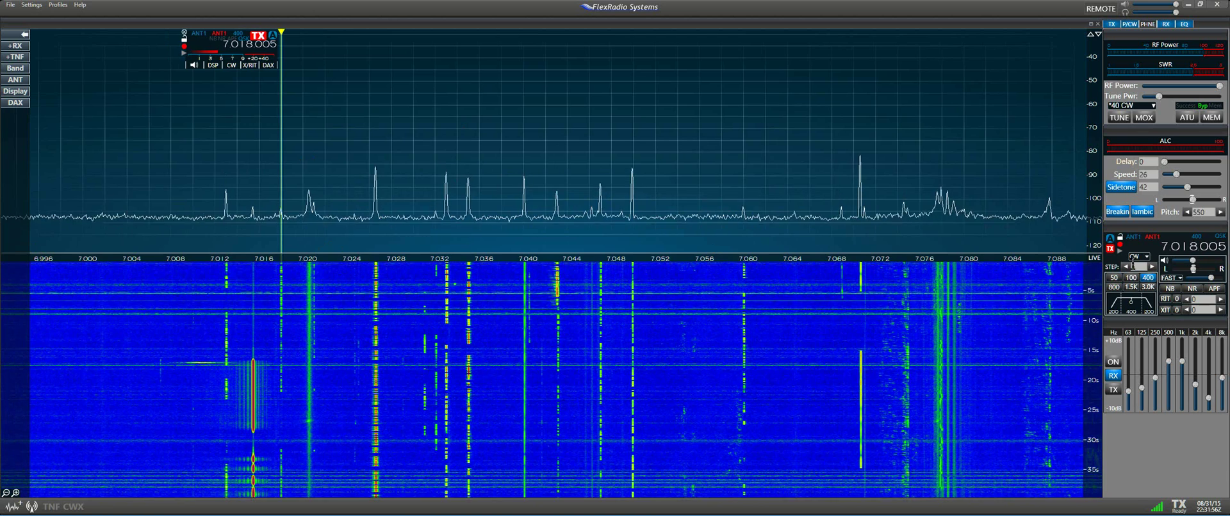
click(1174, 279)
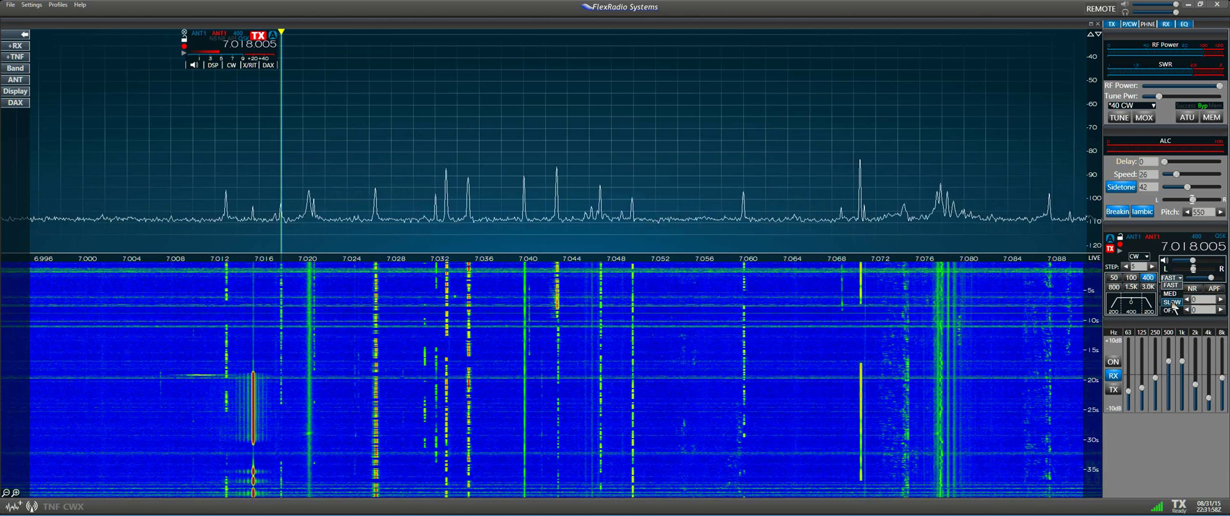
click(1171, 301)
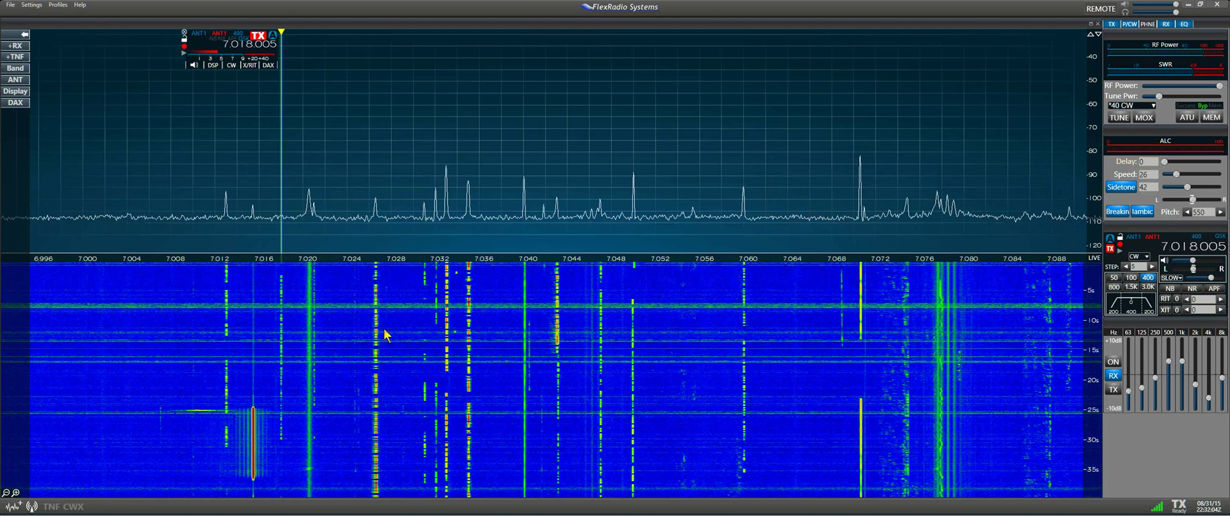
Tune through the CW signals at 7.026.610, 7.040.180 and 7.043.000, ending on the quiet frequency 7.038.545
click(375, 220)
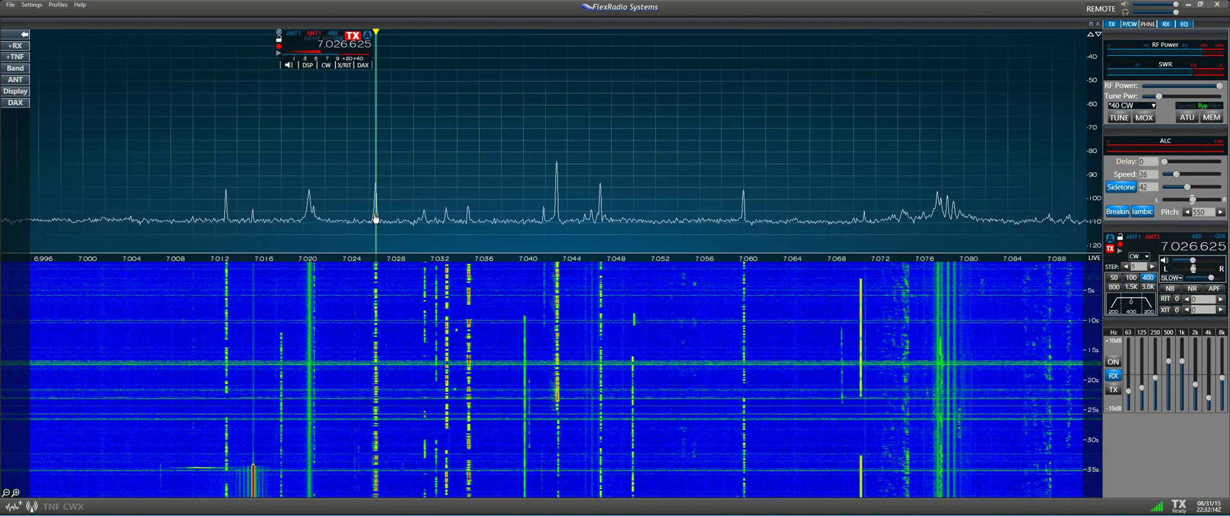
scroll(375, 220, down, 3)
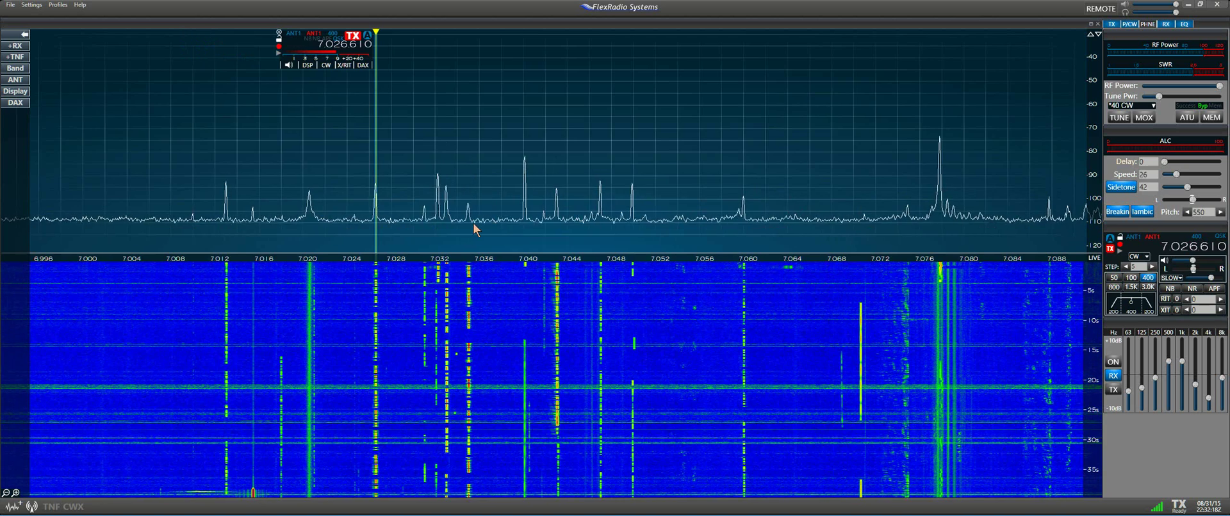
click(524, 215)
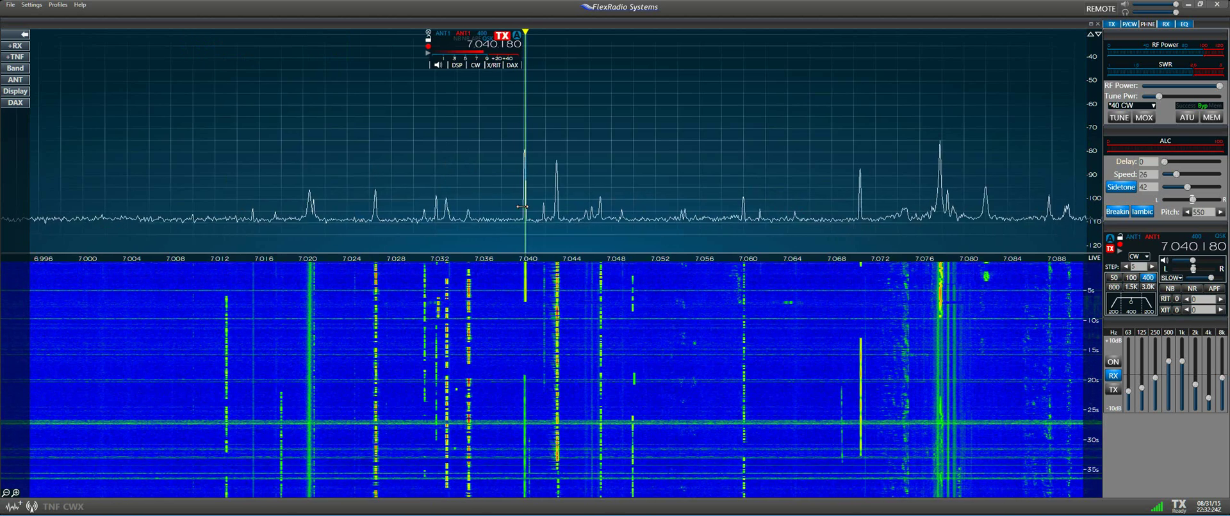
scroll(554, 213, down, 1)
click(556, 214)
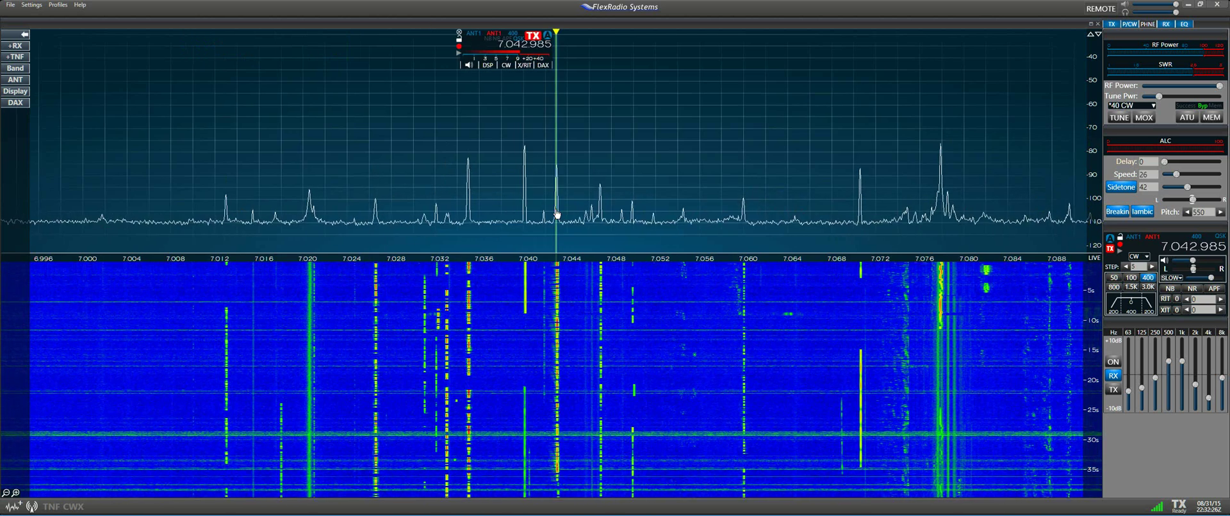
scroll(554, 209, down, 20)
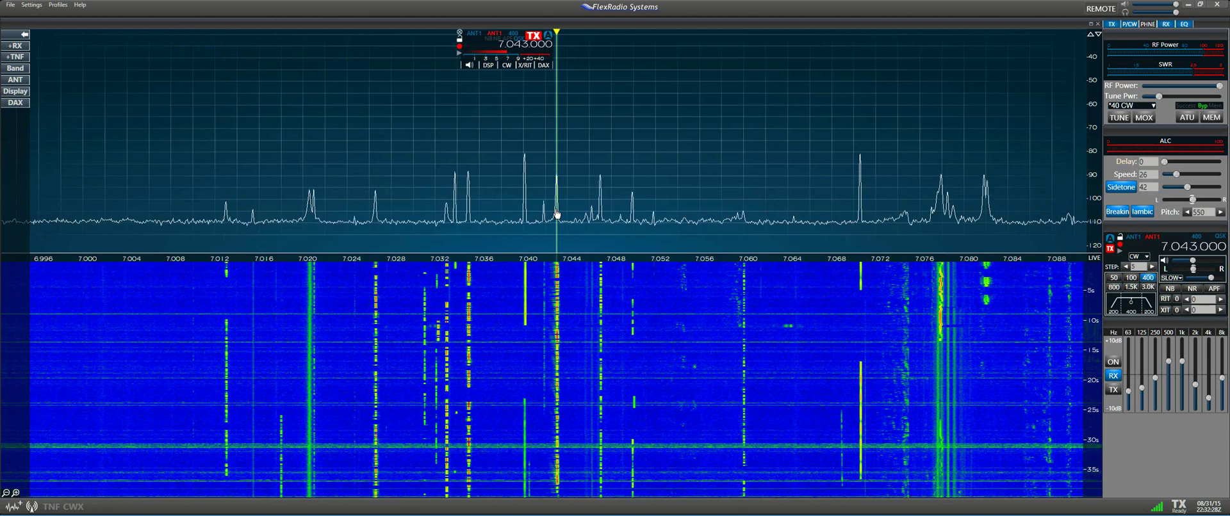
click(510, 203)
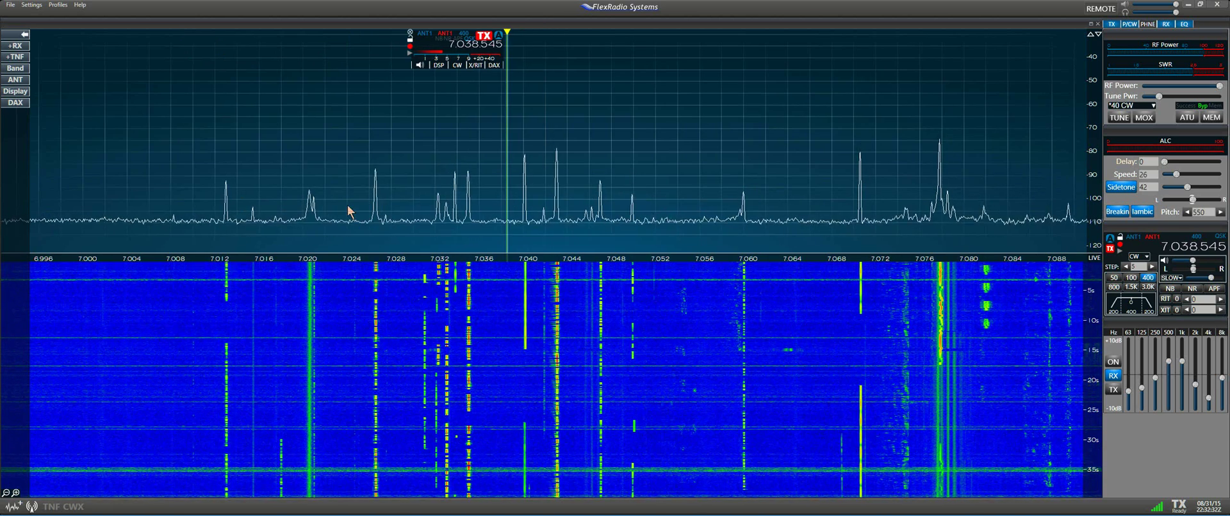